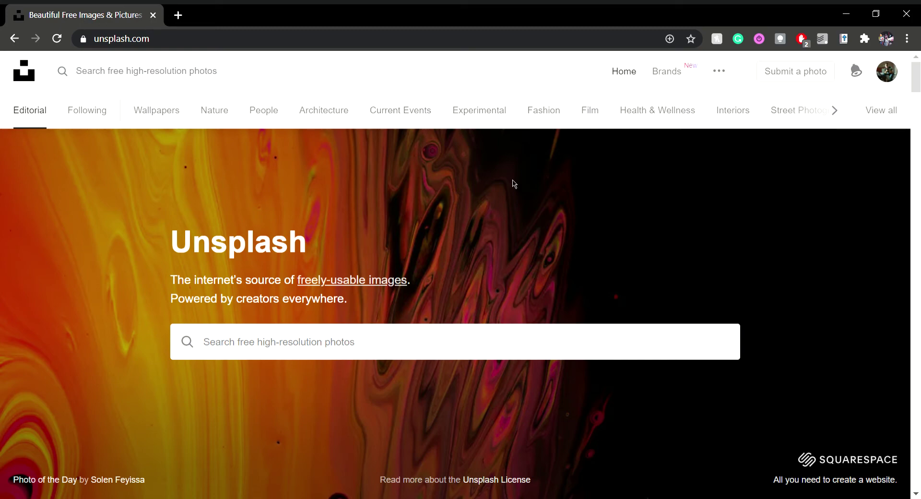
- Start a photo submission and upload the drone sunset image of the city bridge
scroll(514, 183, down, 3)
scroll(514, 183, down, 3)
scroll(514, 183, down, 3)
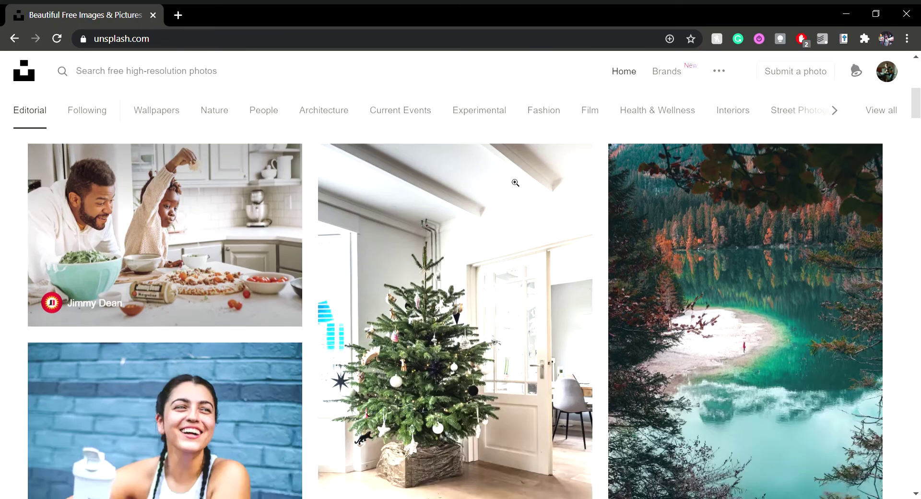
scroll(513, 183, down, 2)
scroll(552, 201, down, 3)
scroll(597, 219, down, 5)
scroll(597, 220, down, 2)
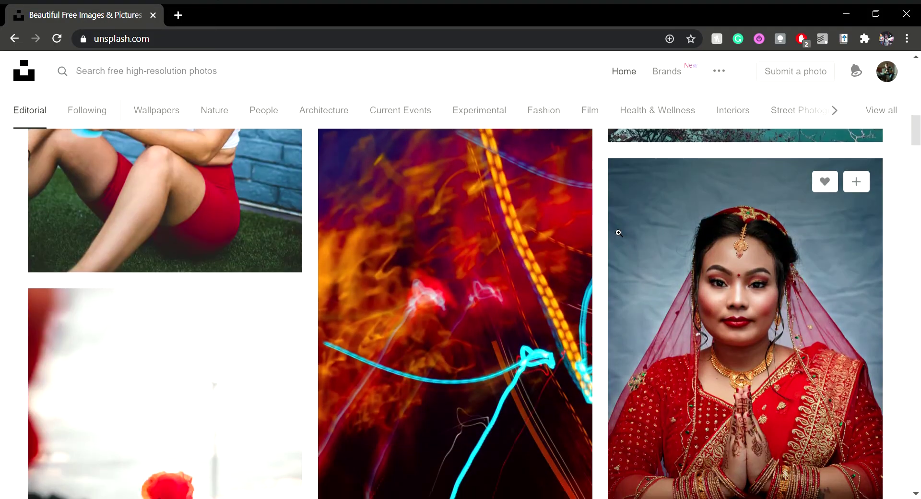
scroll(623, 201, down, 5)
scroll(696, 167, down, 5)
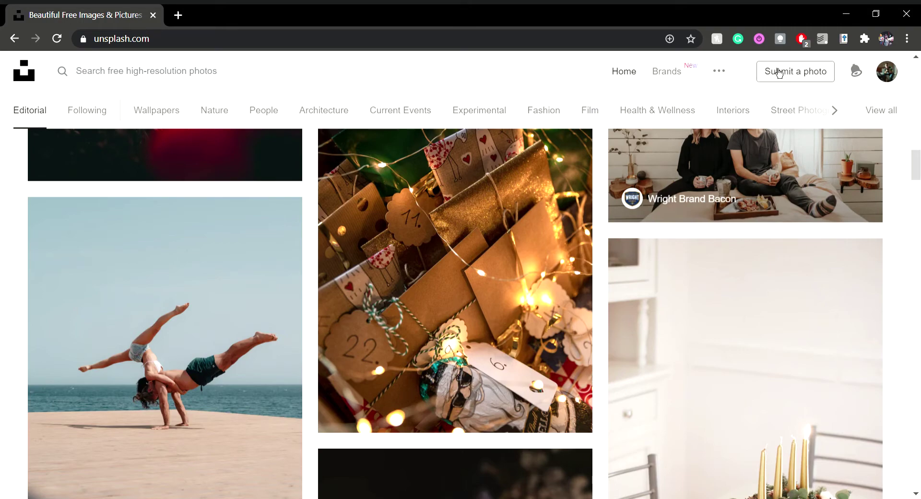
scroll(600, 154, up, 5)
scroll(436, 241, up, 5)
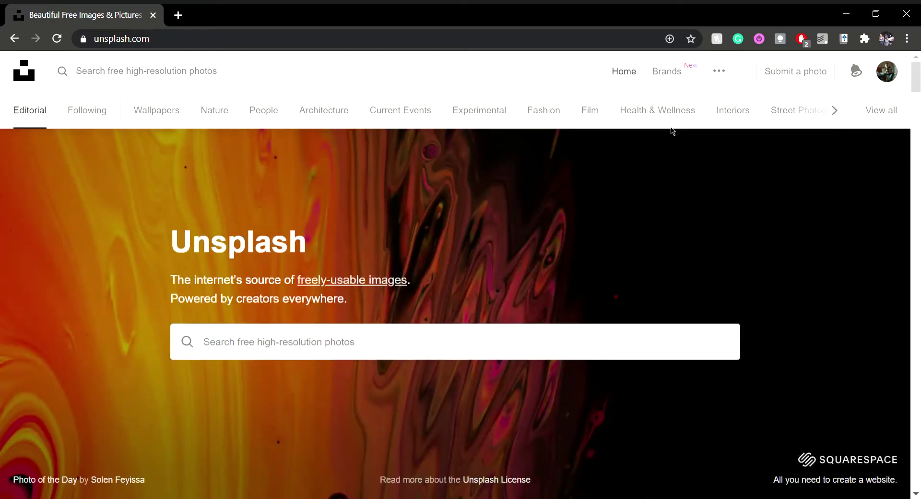
click(799, 74)
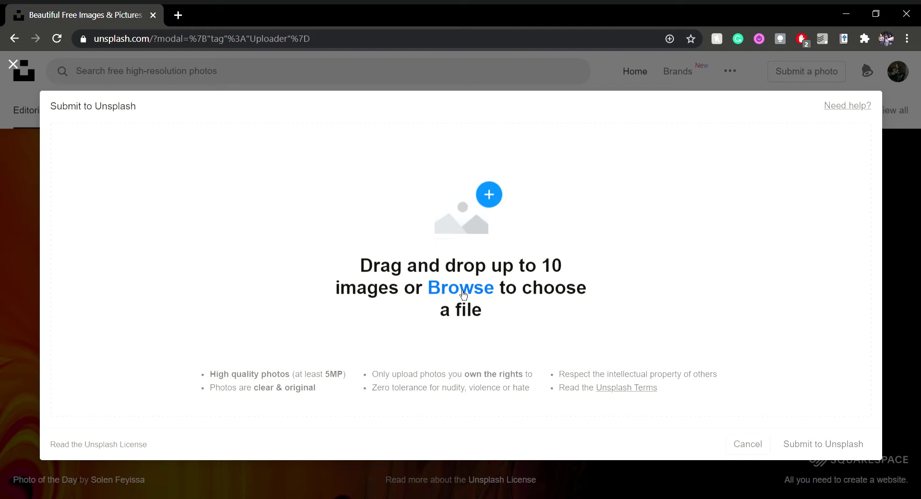
click(463, 293)
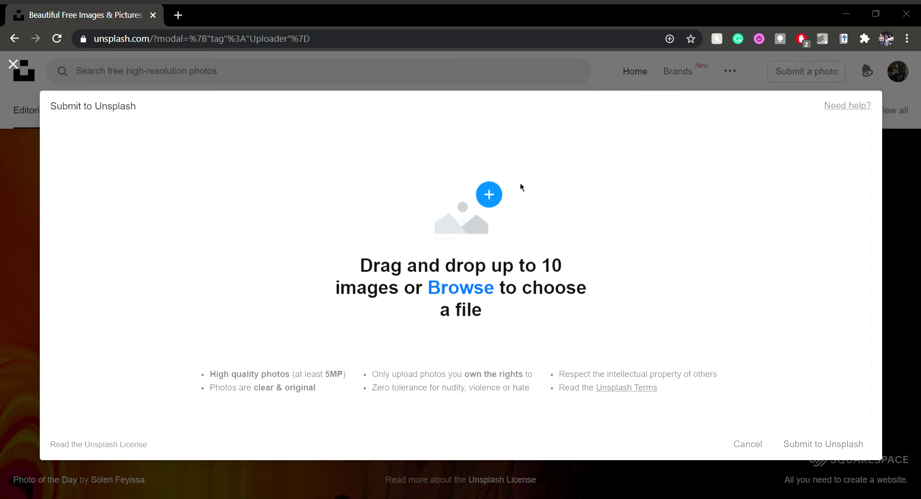
key(Return)
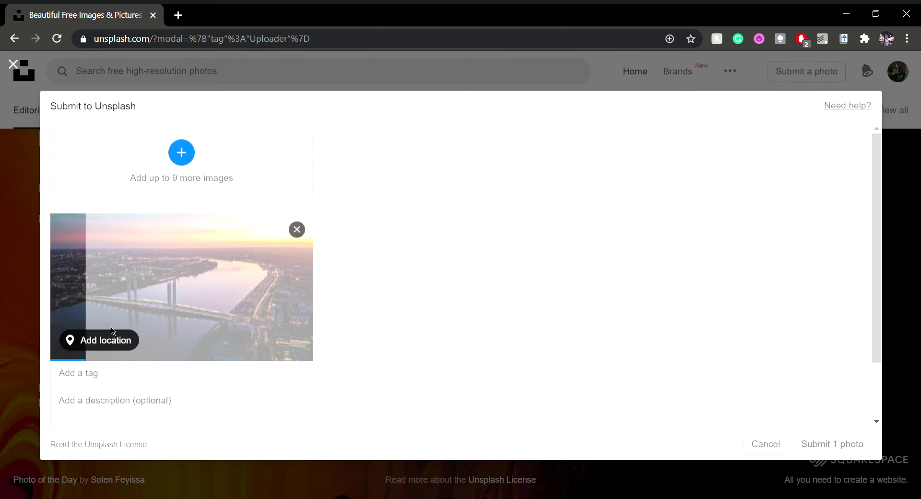
- Tag the photo bordeaux, river, garone, drone shot, dji, dji mavic, mavic mini, shot on dji
scroll(201, 312, down, 2)
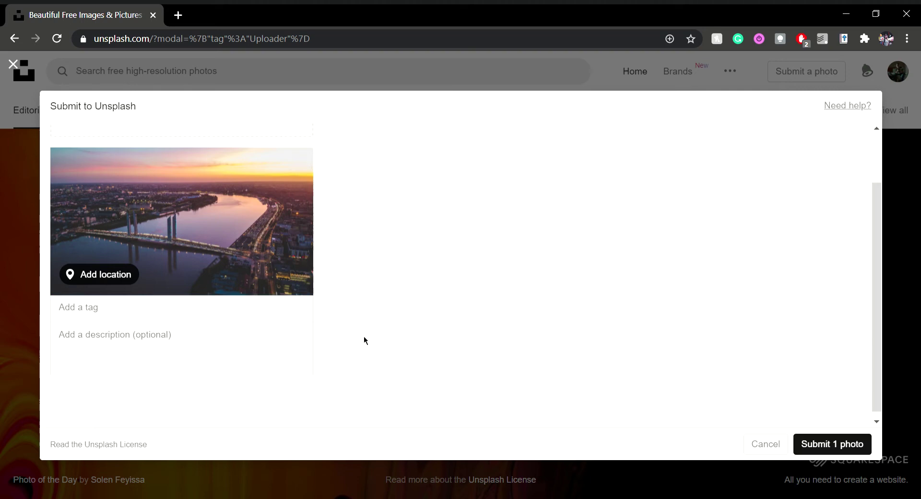
scroll(364, 338, up, 2)
mouse_move(181, 221)
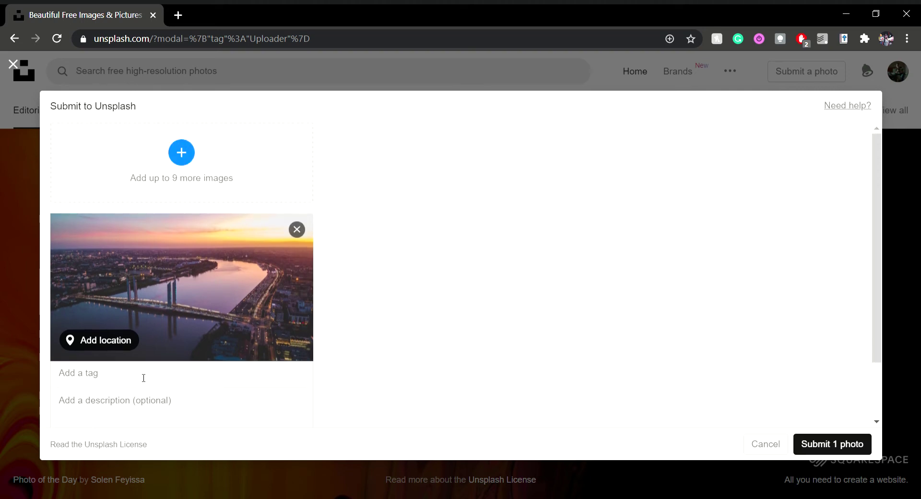
click(144, 378)
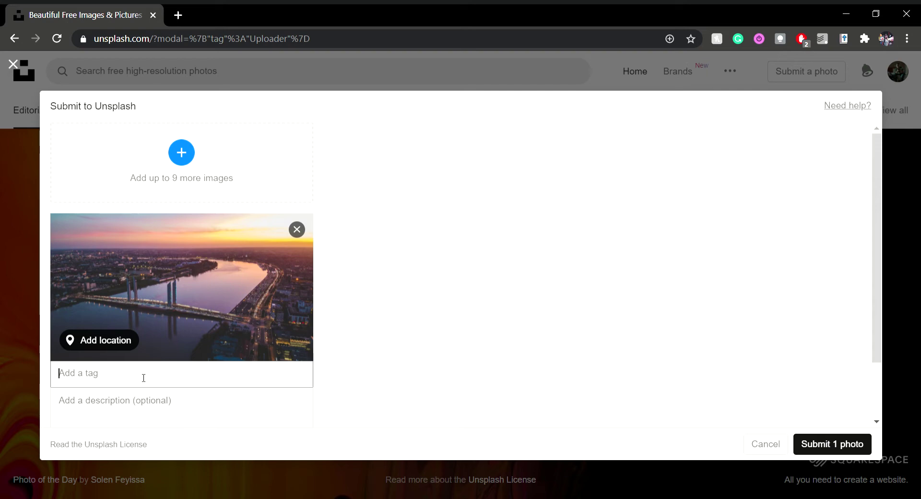
text(bordeaux)
key(Return)
text(r)
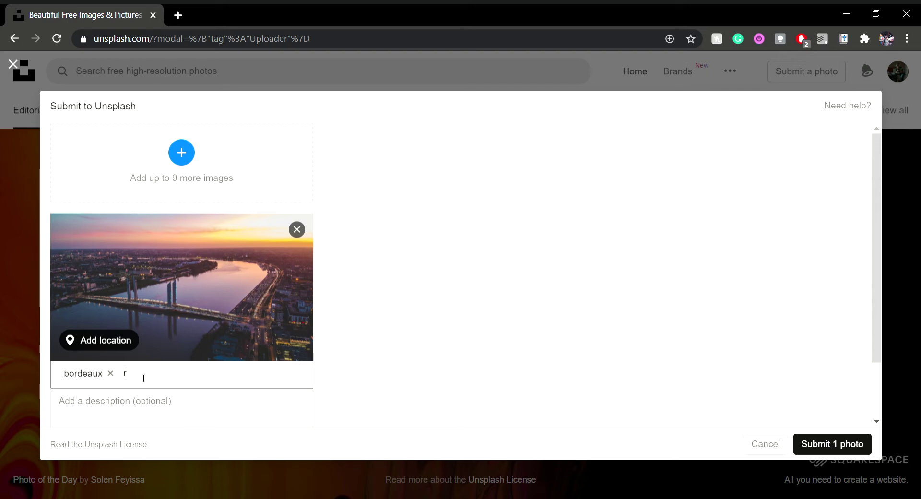
text(iver)
key(Return)
text(garone)
key(Return)
text(drone)
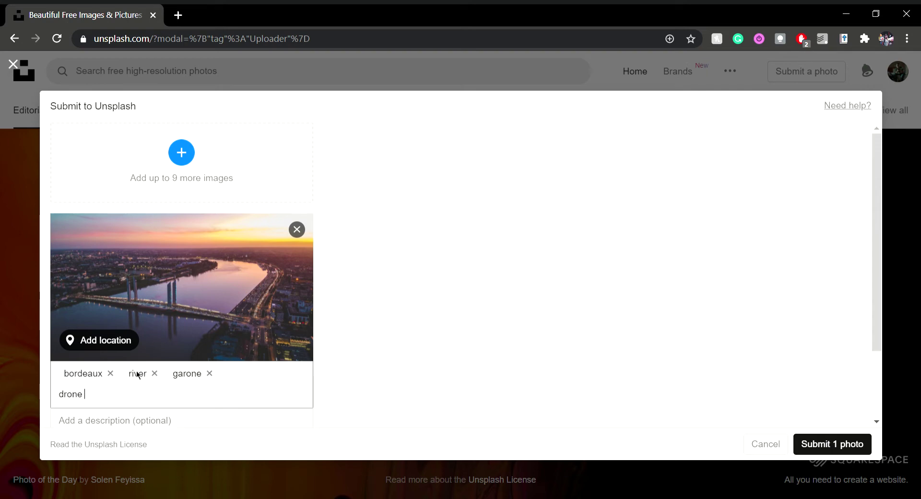
text( shot)
key(Return)
text(dji)
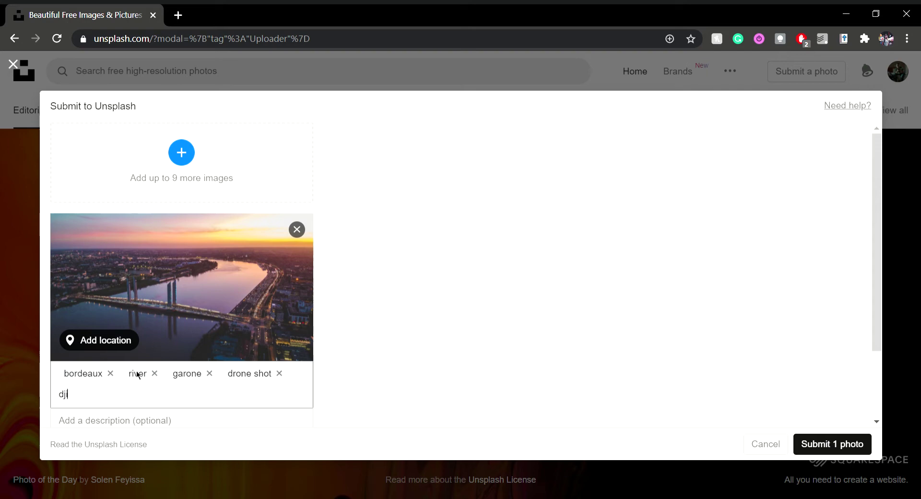
key(Return)
text(dji )
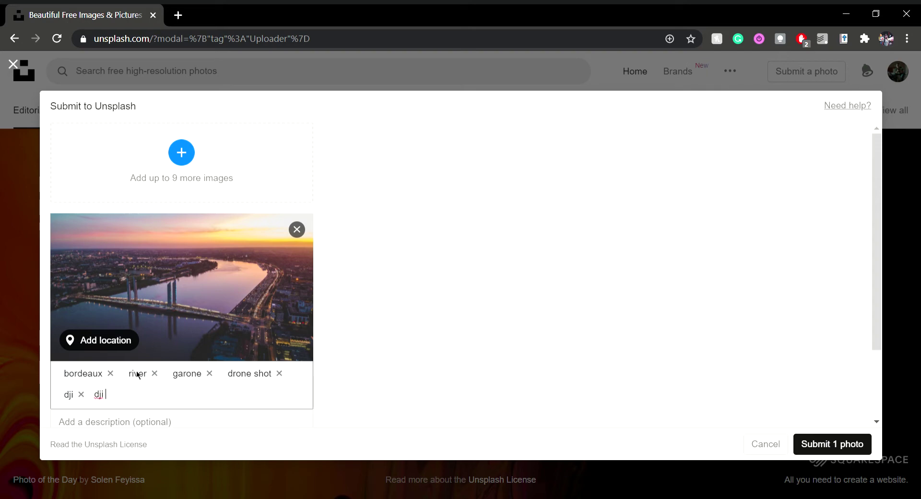
text(mavic)
key(Return)
text(mavic mini)
key(Return)
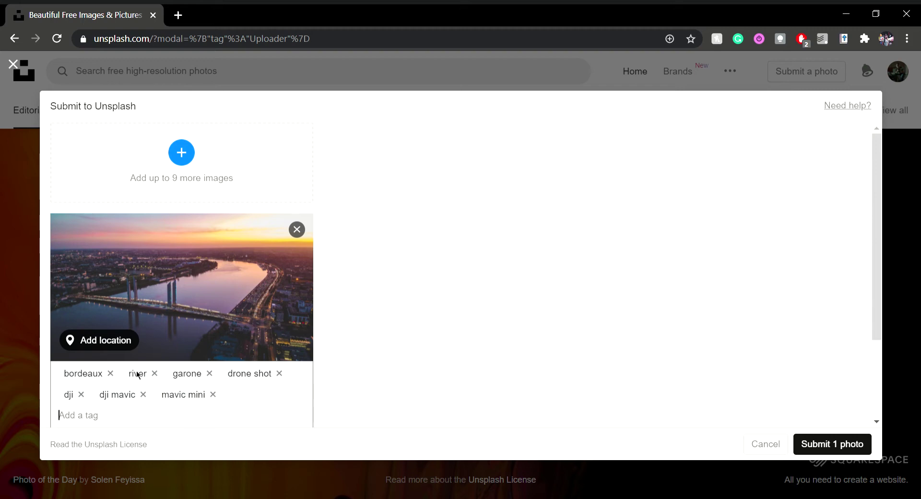
text(shot on dji)
key(Return)
- Add tags sunset, city view, aerial shot, bridge, urban sunset, bordeaux city, bordeaux city center, bordeaux drone show
text(sunset)
key(Return)
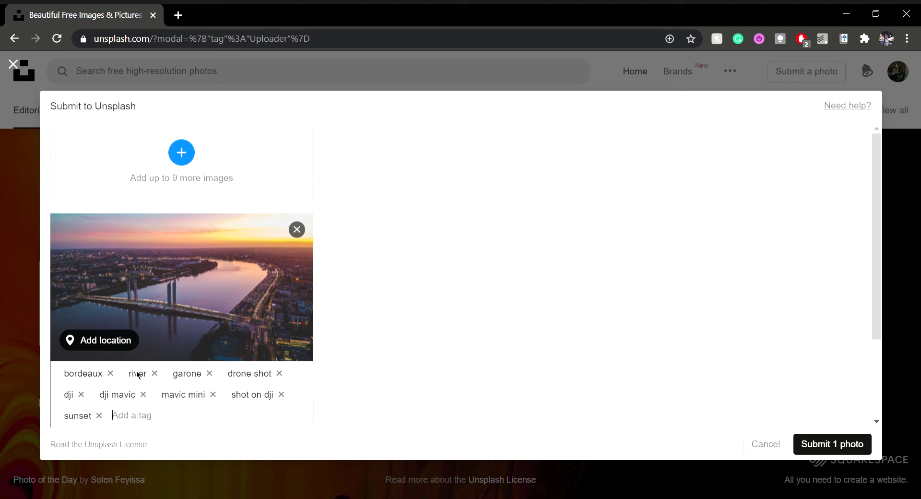
text(city vie)
text(w)
key(Return)
text(ae)
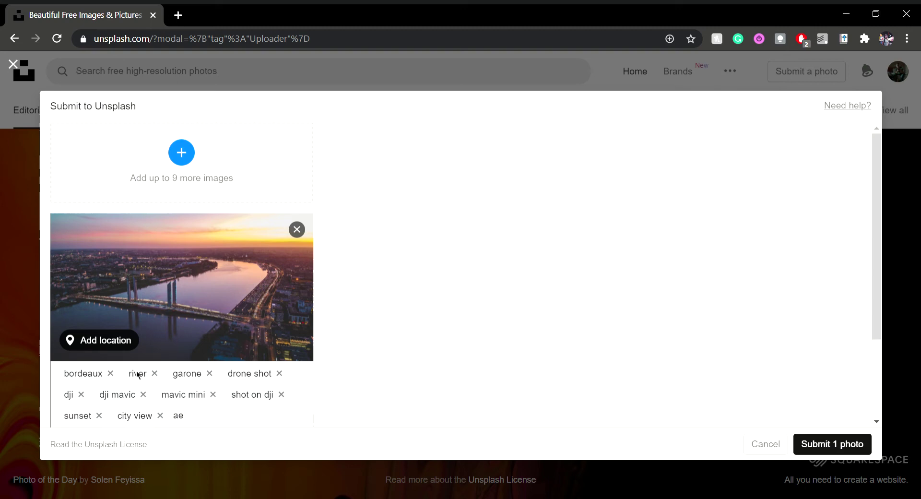
text(rial shot)
key(Return)
text(b)
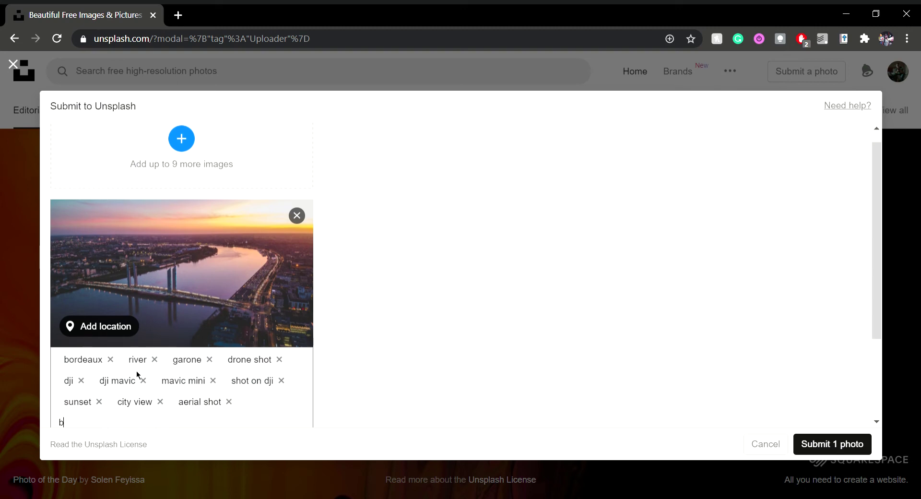
text(rid)
key(BackSpace)
key(BackSpace)
text(id)
text(ge)
key(Return)
text(urban su)
text(nset)
key(Return)
text(bordea)
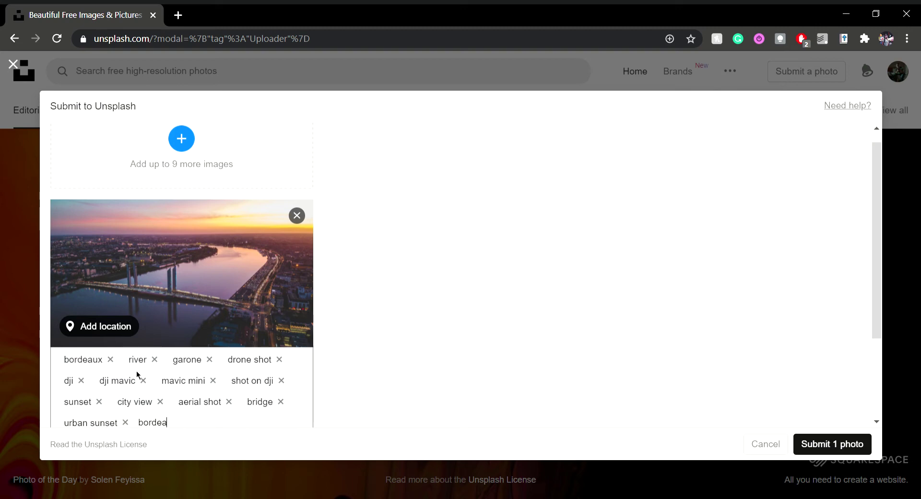
text(ux city)
key(Return)
text(bor)
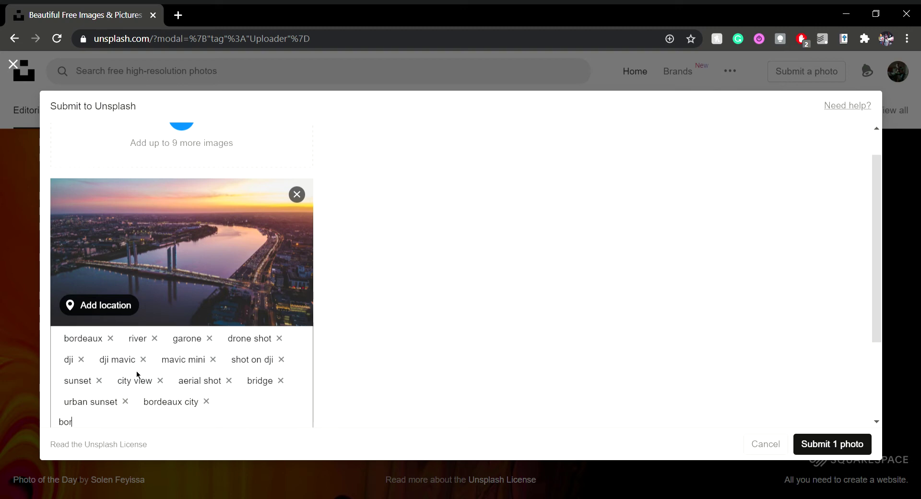
text(deaux city cente)
text(r)
key(Return)
text(bordeaux)
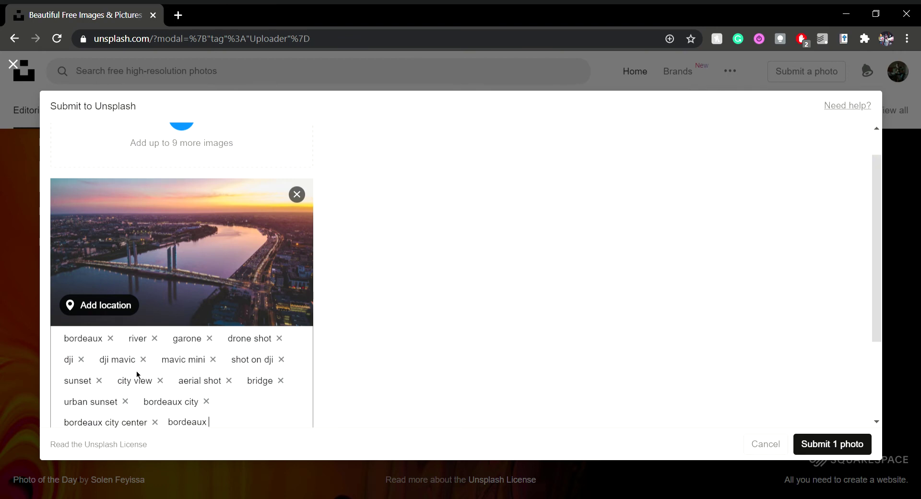
text( drone sg)
key(BackSpace)
text(how)
key(Return)
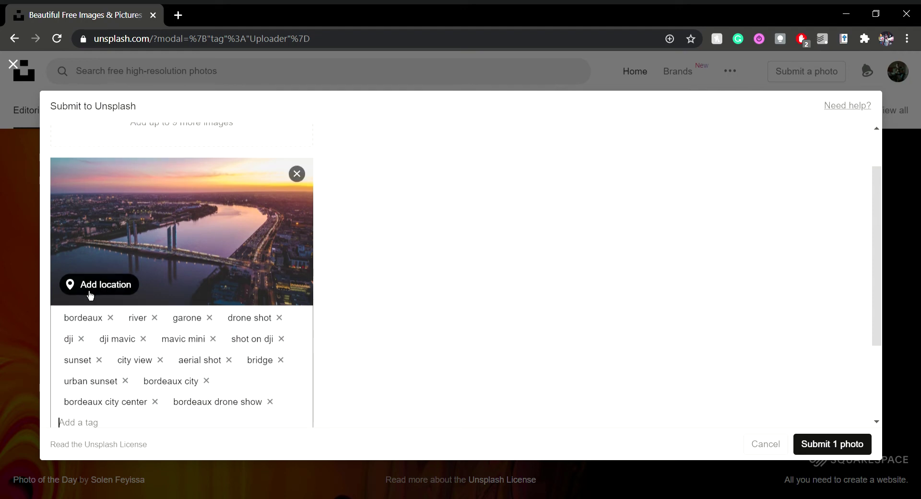
- Set the photo's location to Bordeaux, France
click(88, 292)
text(bor)
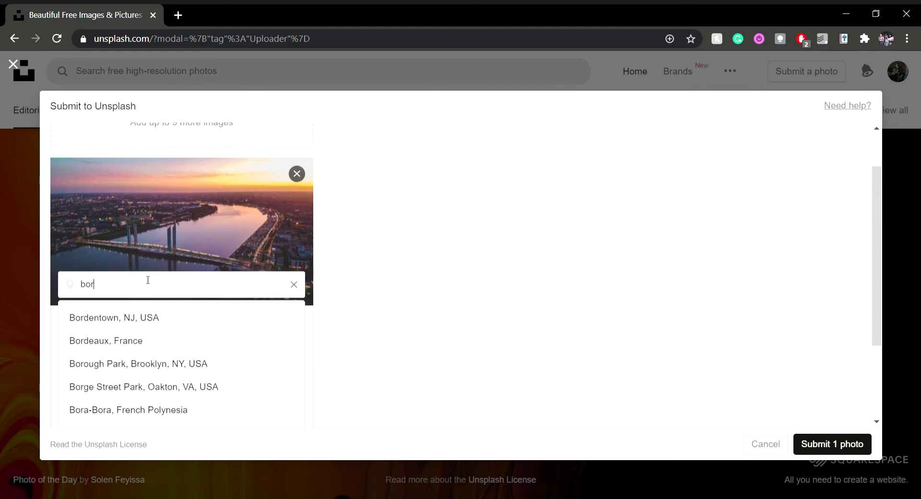
click(107, 341)
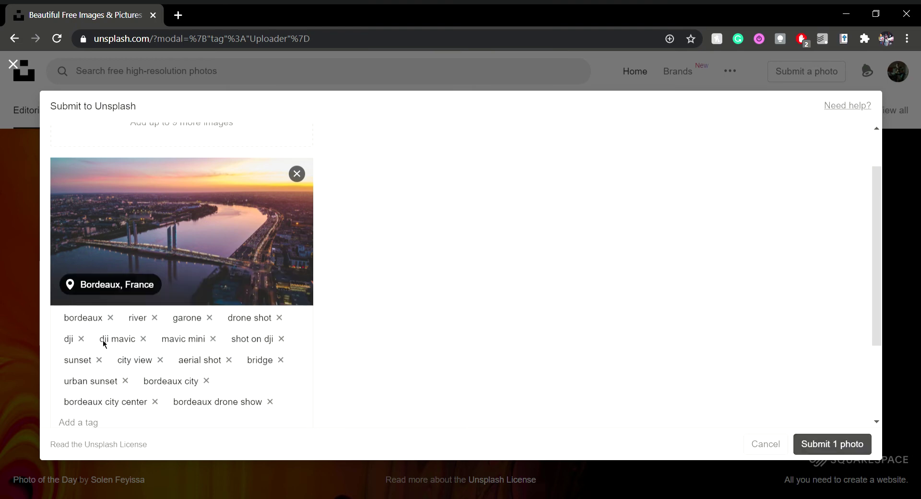
scroll(432, 332, down, 3)
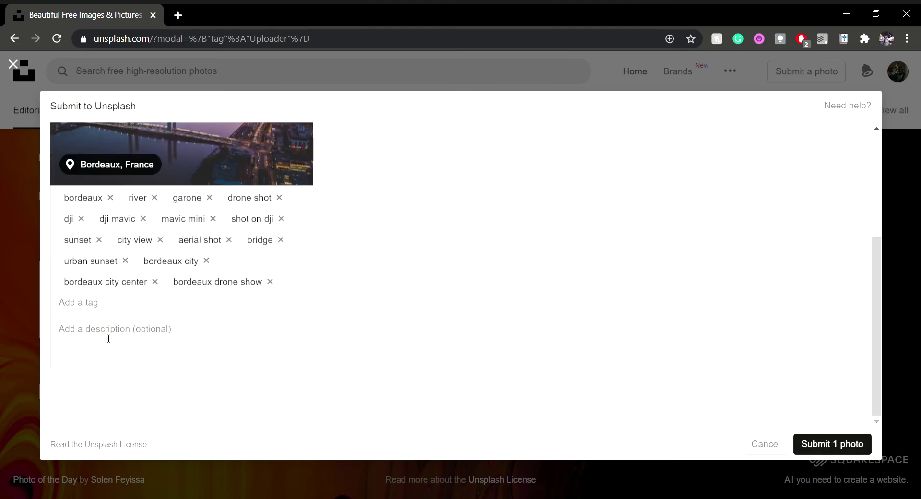
- Enter the description 'Drone shot of a Bordeaux Sunset' for the photo
click(258, 346)
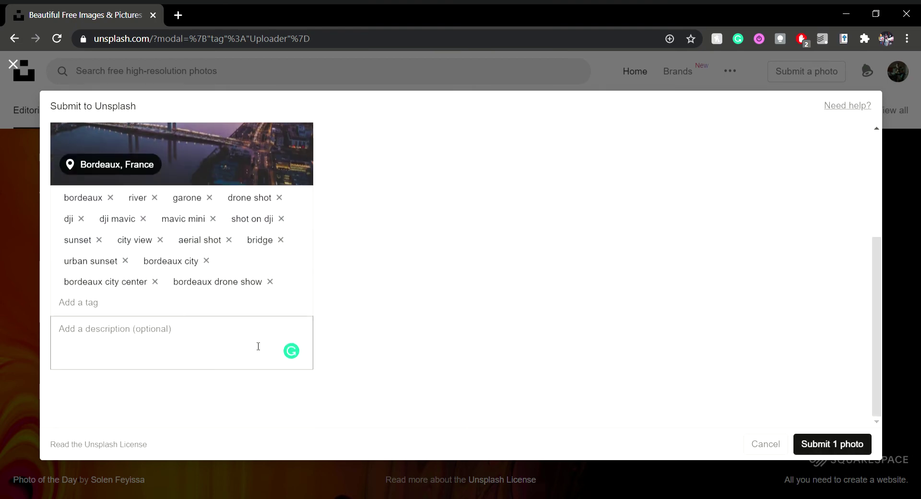
text(D)
key(BackSpace)
text(Dro)
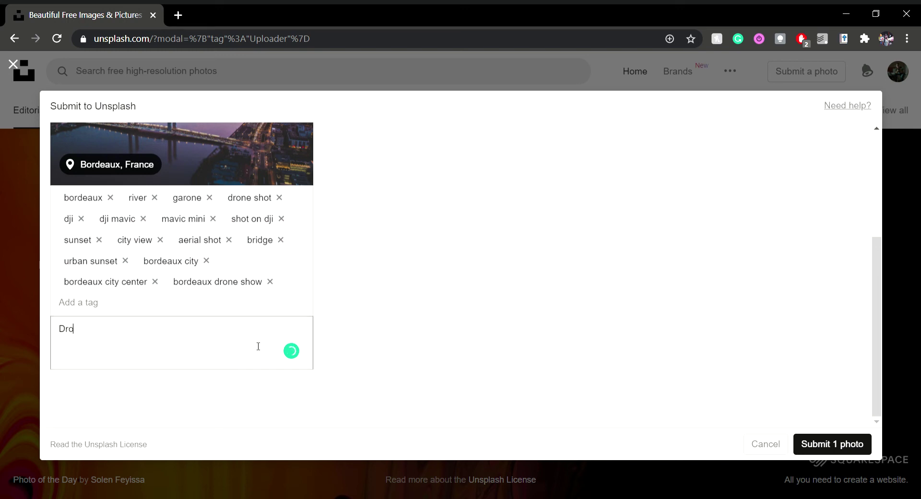
text(ne shot of)
text( a Bordeaux )
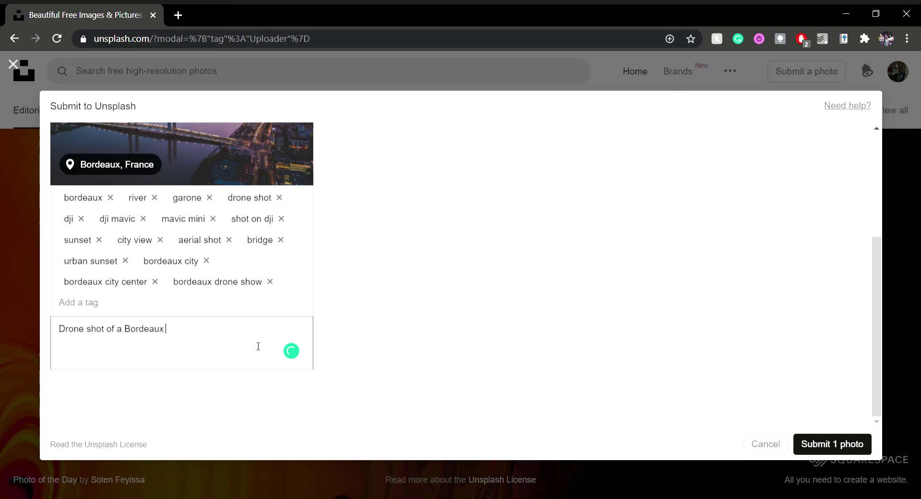
text(Sunset)
click(404, 280)
scroll(473, 281, up, 4)
scroll(398, 258, down, 4)
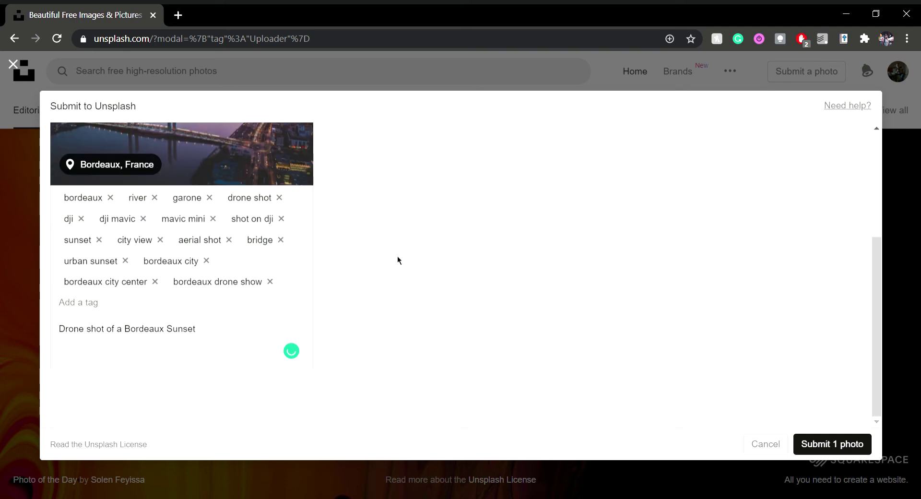
- Submit the photo and dismiss the thank-you message
click(850, 446)
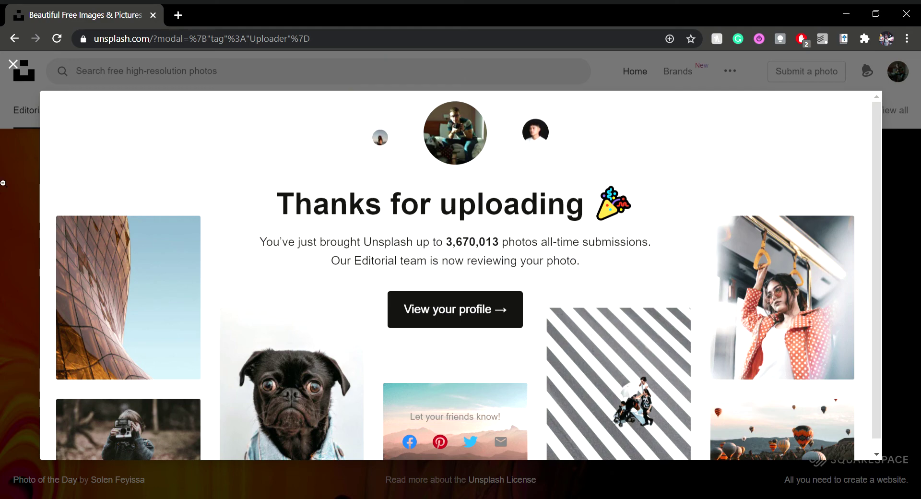
click(14, 72)
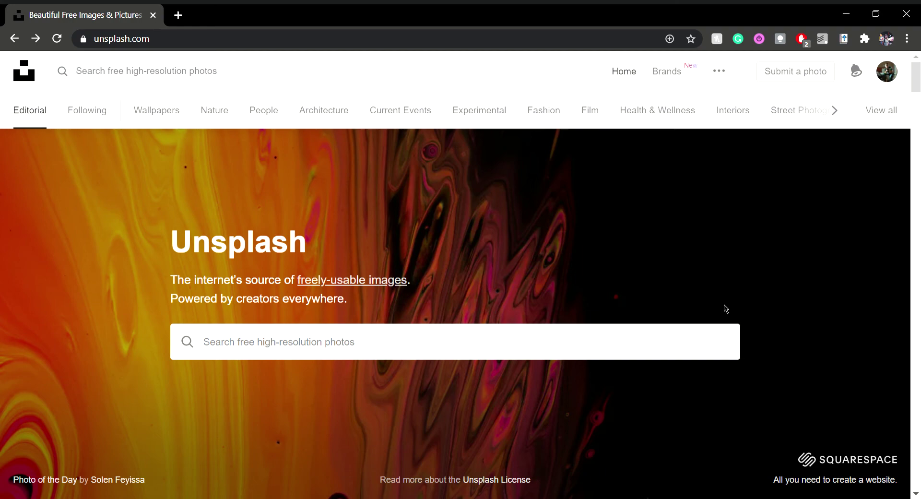
scroll(726, 309, down, 5)
scroll(726, 309, up, 5)
scroll(726, 309, down, 5)
scroll(598, 298, down, 5)
scroll(598, 299, down, 5)
scroll(598, 299, down, 5)
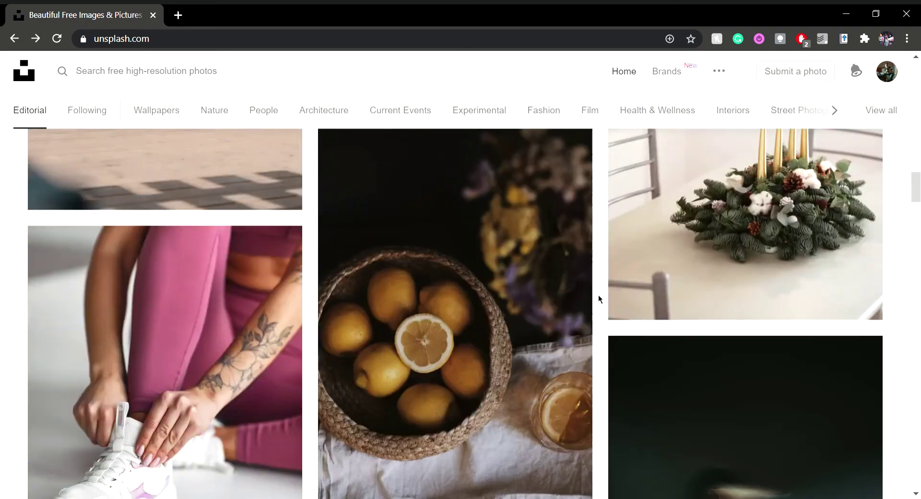
scroll(599, 298, down, 5)
scroll(597, 298, down, 5)
scroll(597, 298, down, 5)
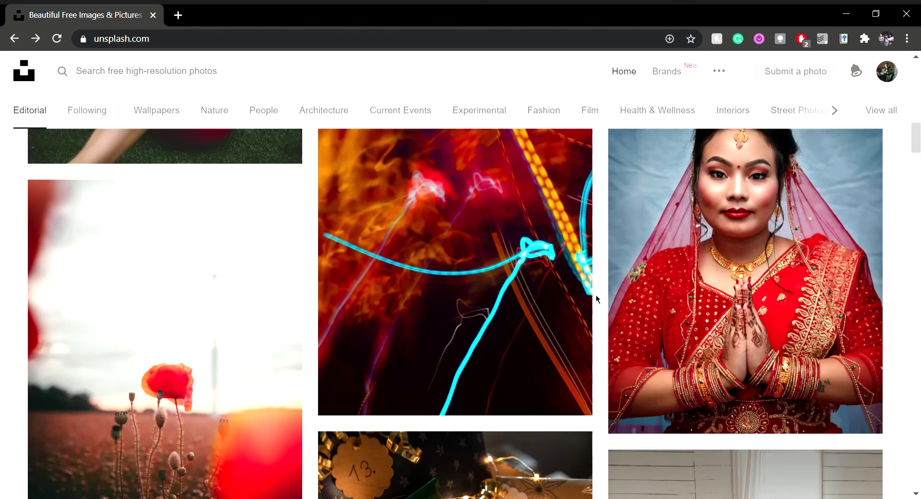
key(Home)
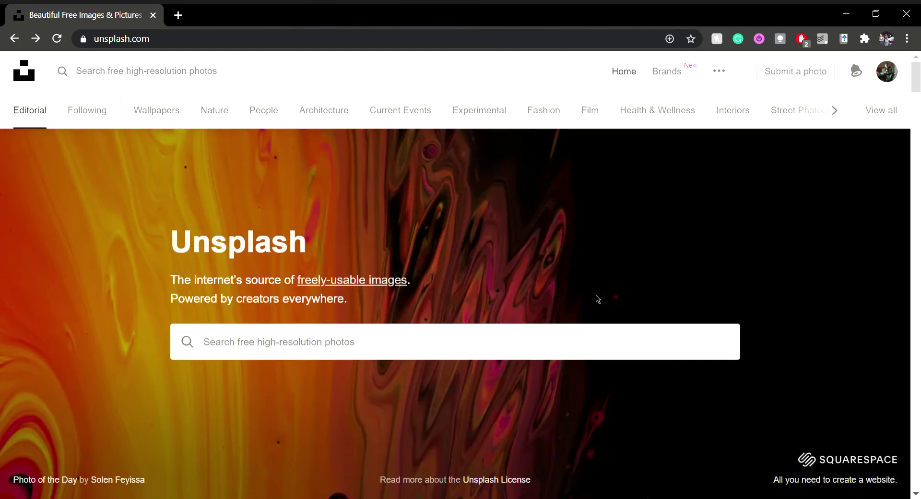